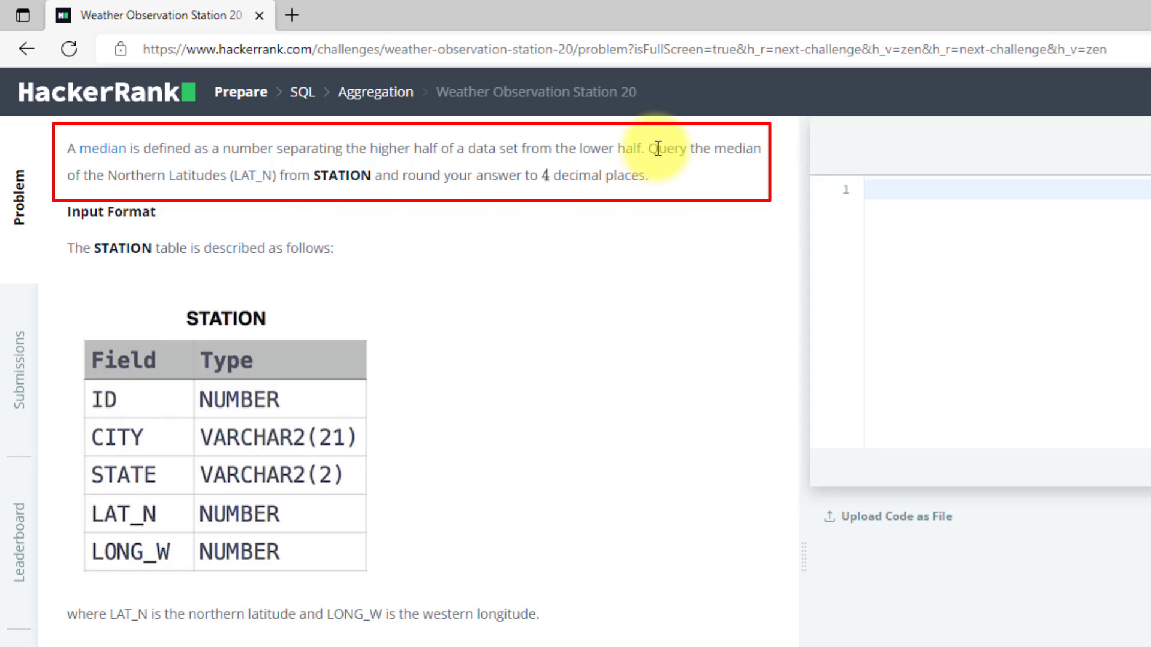
Highlight 'Northern Latitude' in the problem statement, then clear the highlight.
{"action": "left_click_drag", "start_coordinate": [108, 174], "coordinate": [220, 175]}
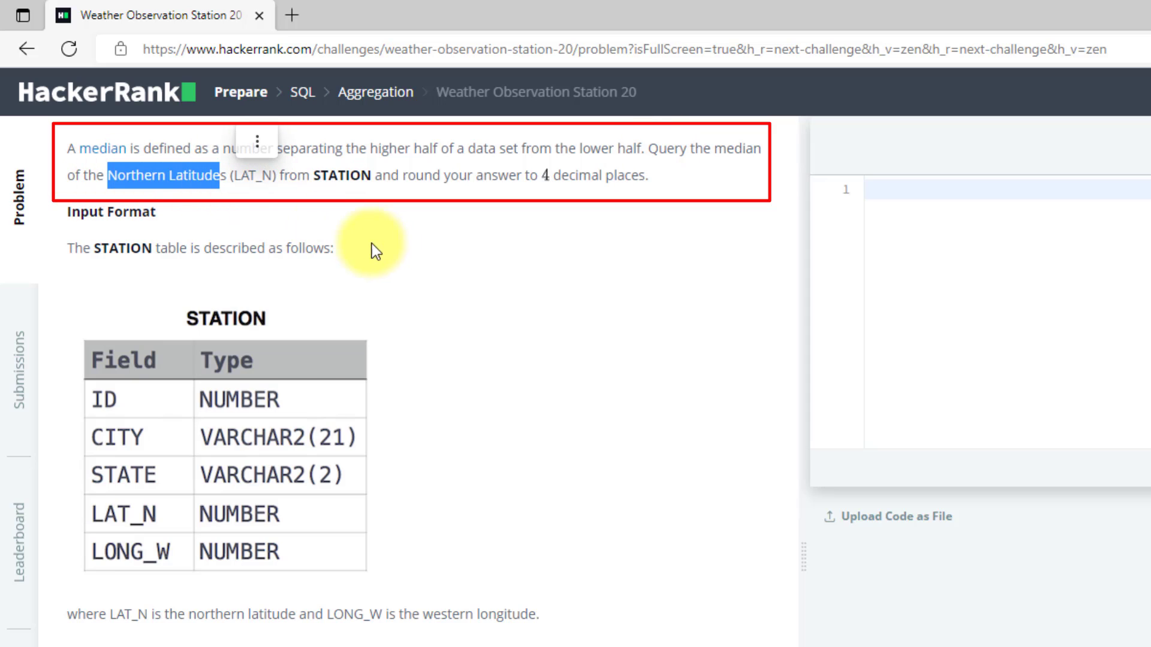
{"action": "left_click", "coordinate": [184, 222]}
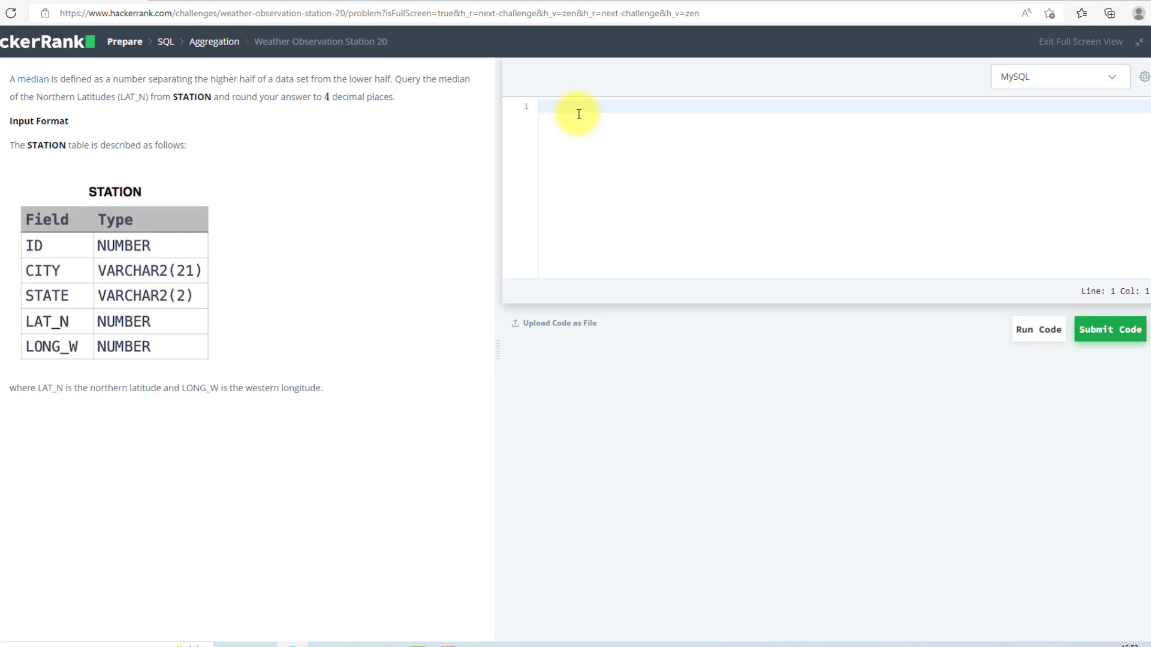
{"action": "type", "text": "select round("}
{"action": "type", "text": "S.lat_n"}
{"action": "type", "text": ",4) "}
{"action": "type", "text": "from satation S"}
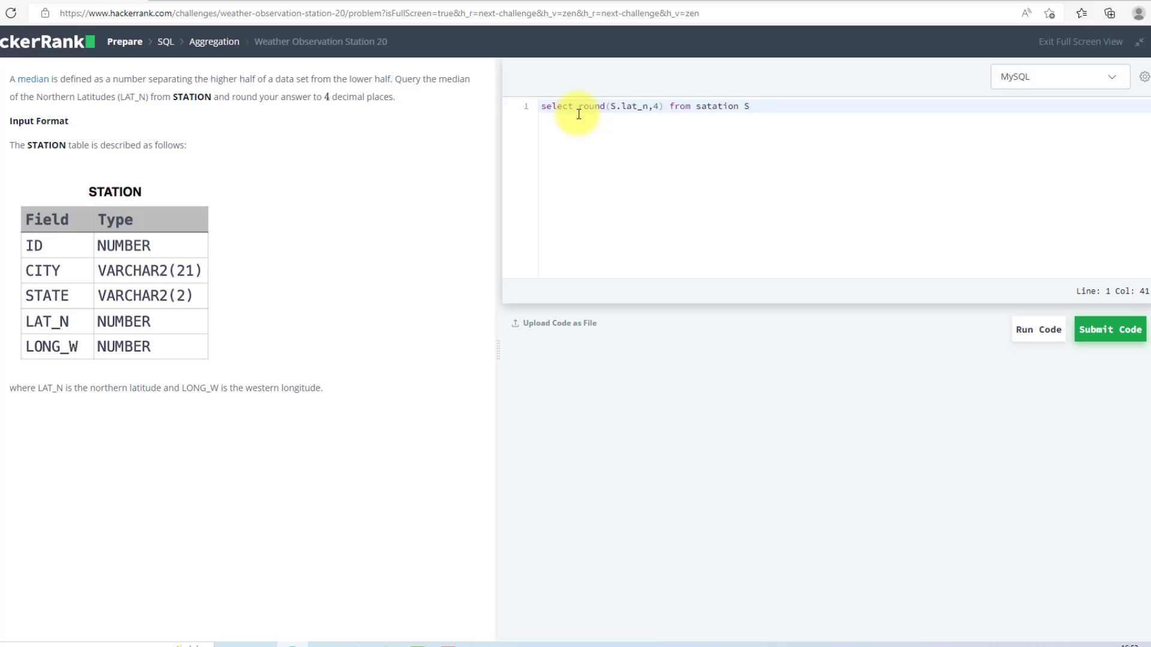
{"action": "type", "text": " wgw"}
Fix 'wgere' to 'where' and add the subquery counting station rows with lat_n<S.lat_n.
{"action": "key", "text": "BackSpace"}
{"action": "type", "text": "erer"}
{"action": "key", "text": "BackSpace"}
{"action": "key", "text": "BackSpace"}
{"action": "key", "text": "BackSpace"}
{"action": "key", "text": "BackSpace"}
{"action": "key", "text": "BackSpace"}
{"action": "type", "text": "here ( select count(lat_n) "}
{"action": "type", "text": "from station wherer"}
{"action": "key", "text": "BackSpace"}
{"action": "key", "text": "BackSpace"}
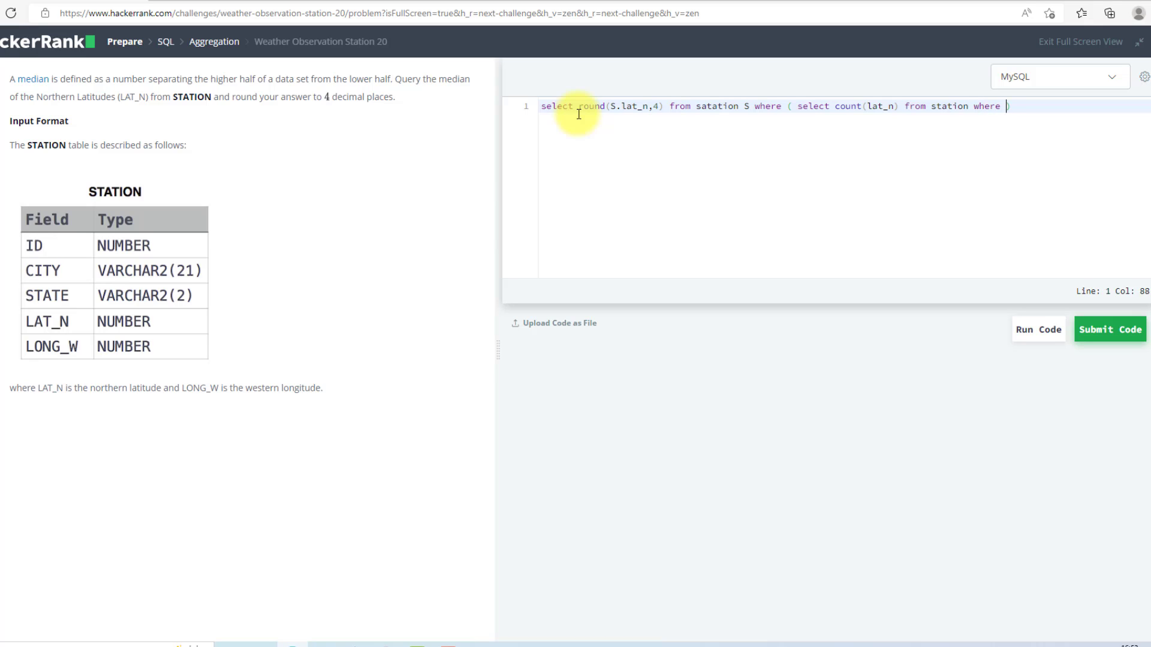
{"action": "type", "text": "lat_n"}
{"action": "type", "text": "<"}
{"action": "key", "text": "Caps_Lock"}
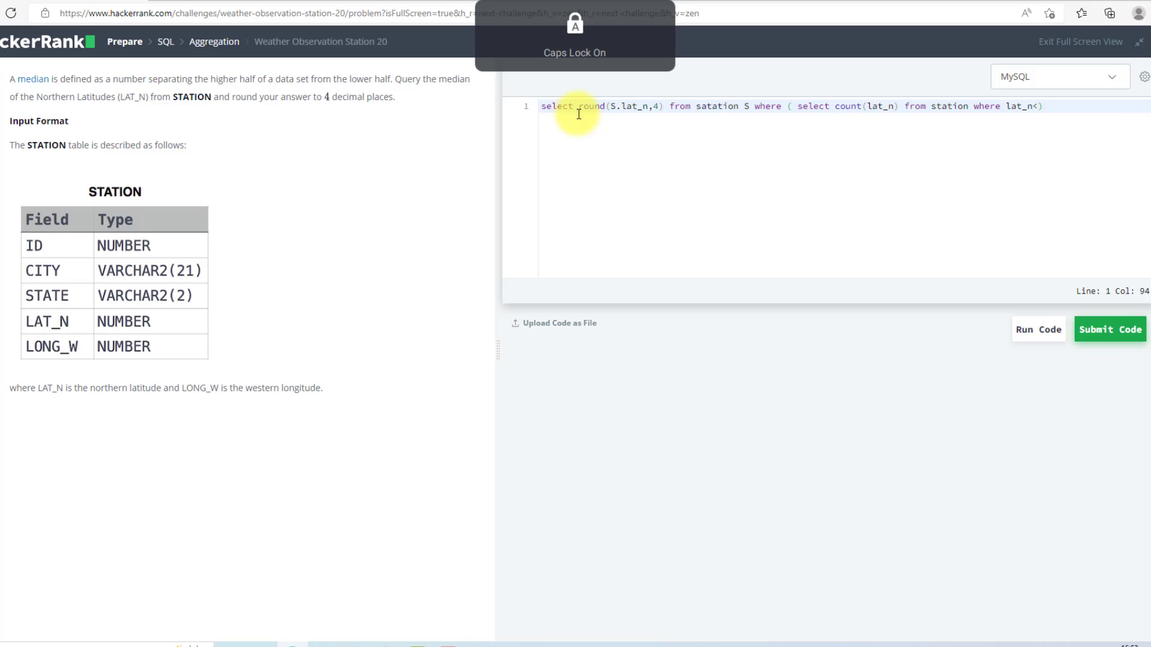
{"action": "type", "text": "S"}
{"action": "key", "text": "Caps_Lock"}
{"action": "type", "text": ".lat_n"}
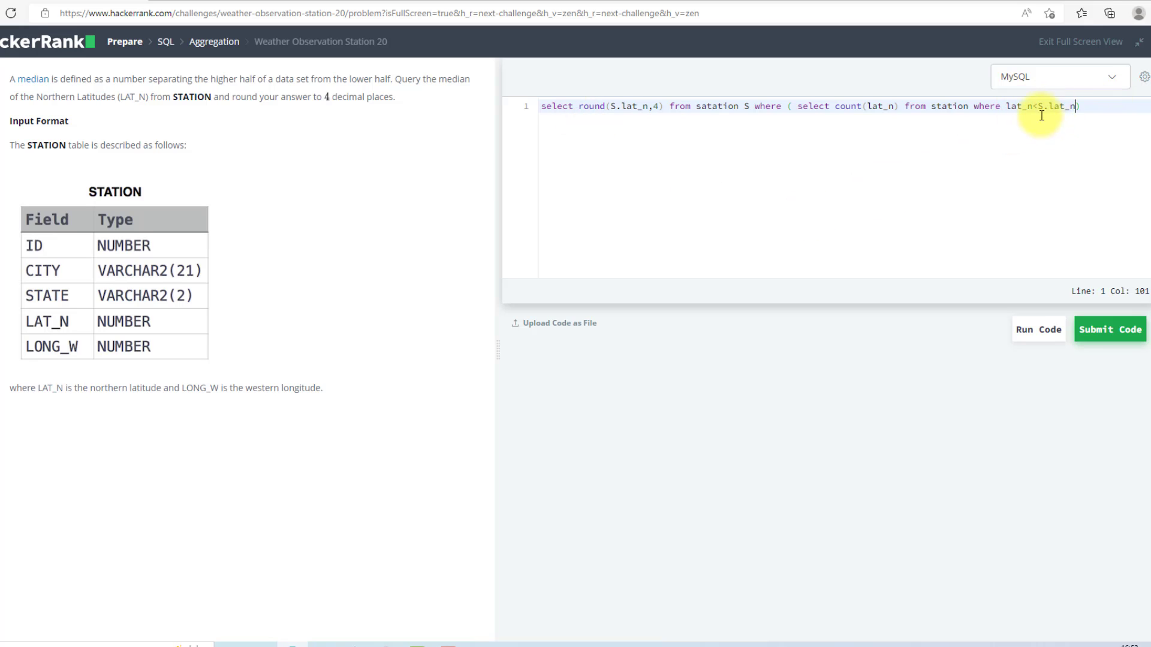
{"action": "type", "text": ")"}
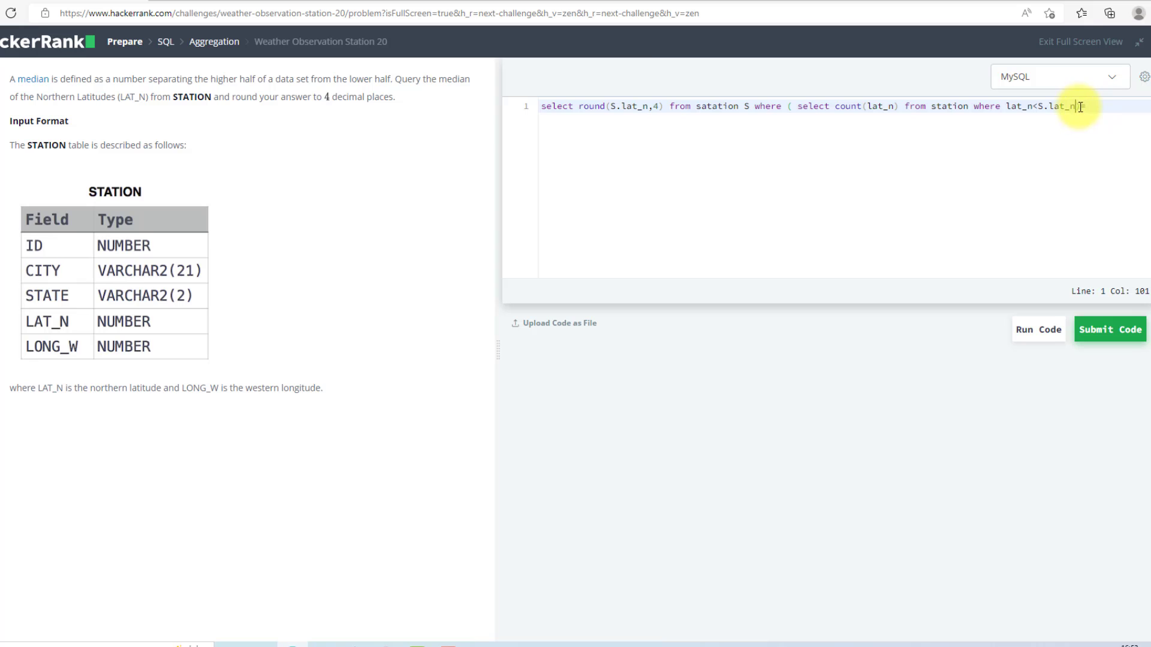
Duplicate the counting subquery after the equals sign.
{"action": "left_click_drag", "start_coordinate": [1078, 109], "coordinate": [788, 109]}
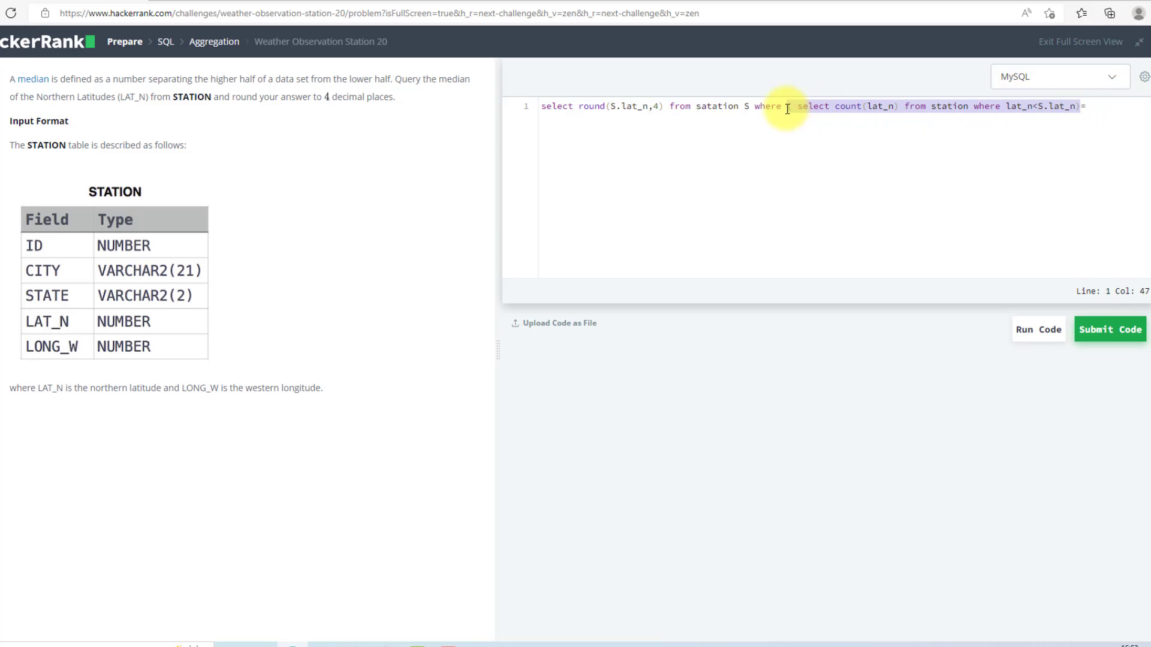
{"action": "key", "text": "ctrl+c"}
{"action": "left_click", "coordinate": [1112, 113]}
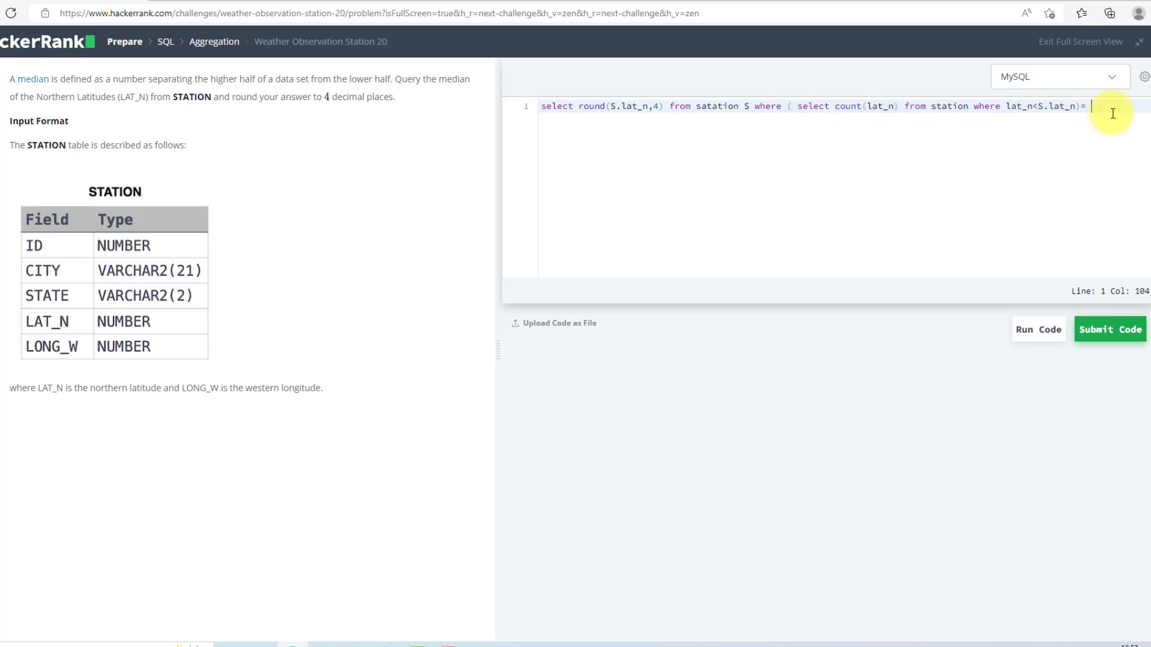
{"action": "key", "text": "ctrl+v"}
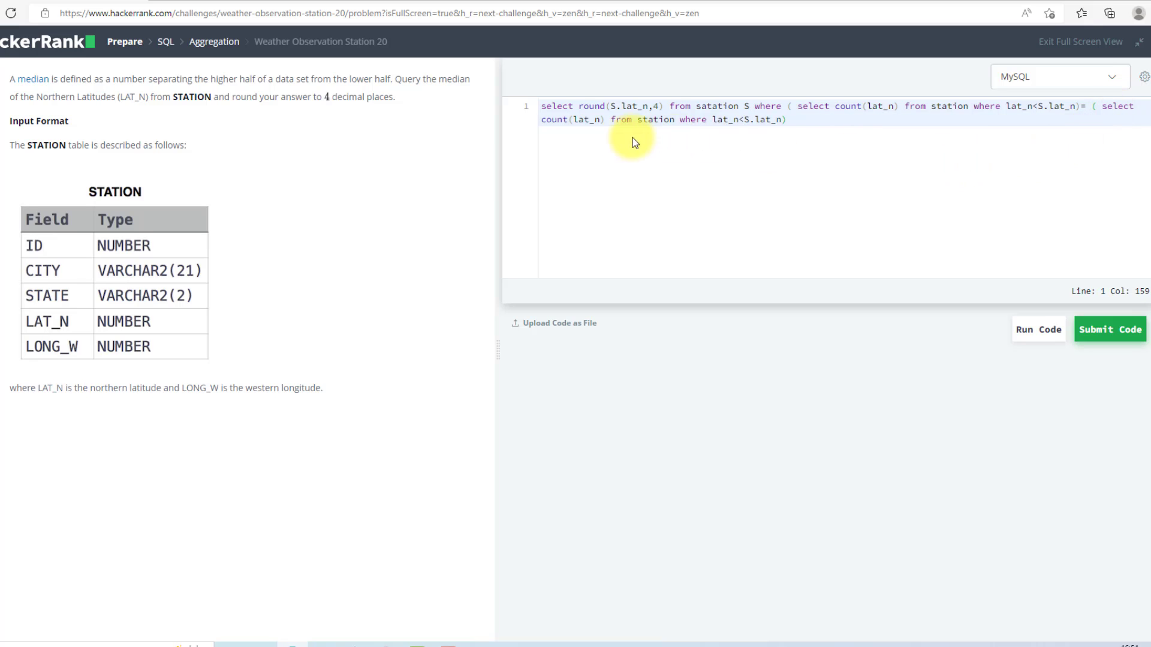
Change '<' to '>' in the copied subquery and end the query with ';'.
{"action": "double_click", "coordinate": [594, 119]}
{"action": "left_click", "coordinate": [804, 190]}
{"action": "left_click", "coordinate": [744, 120]}
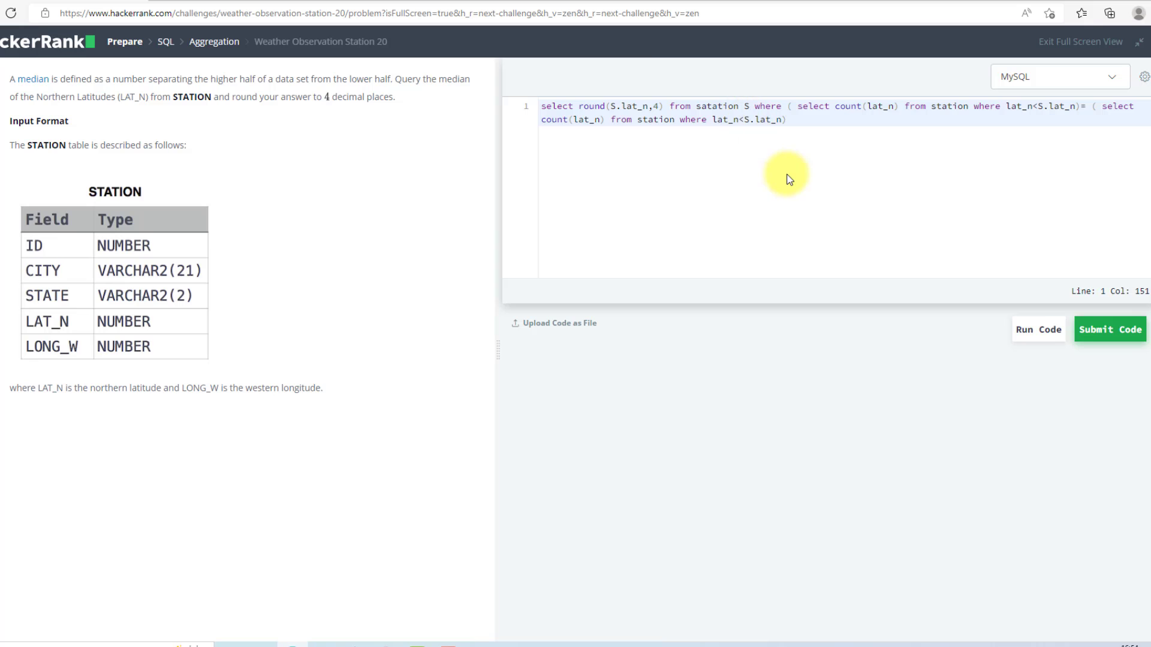
{"action": "key", "text": "BackSpace"}
{"action": "type", "text": ">"}
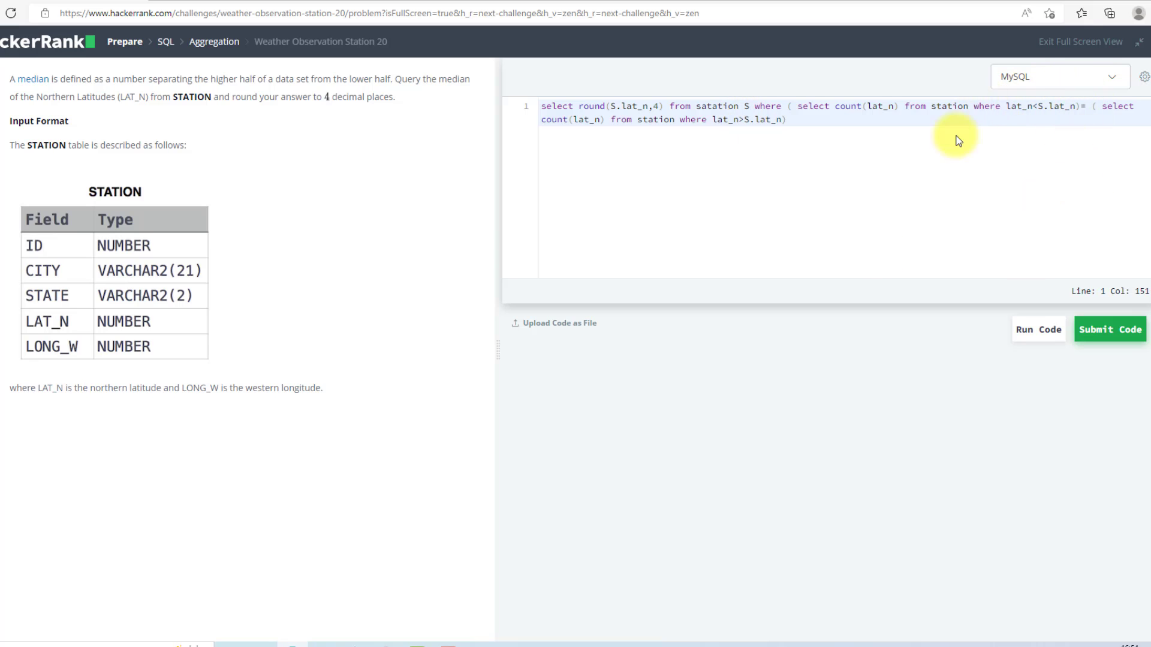
{"action": "left_click", "coordinate": [792, 120]}
{"action": "type", "text": ";"}
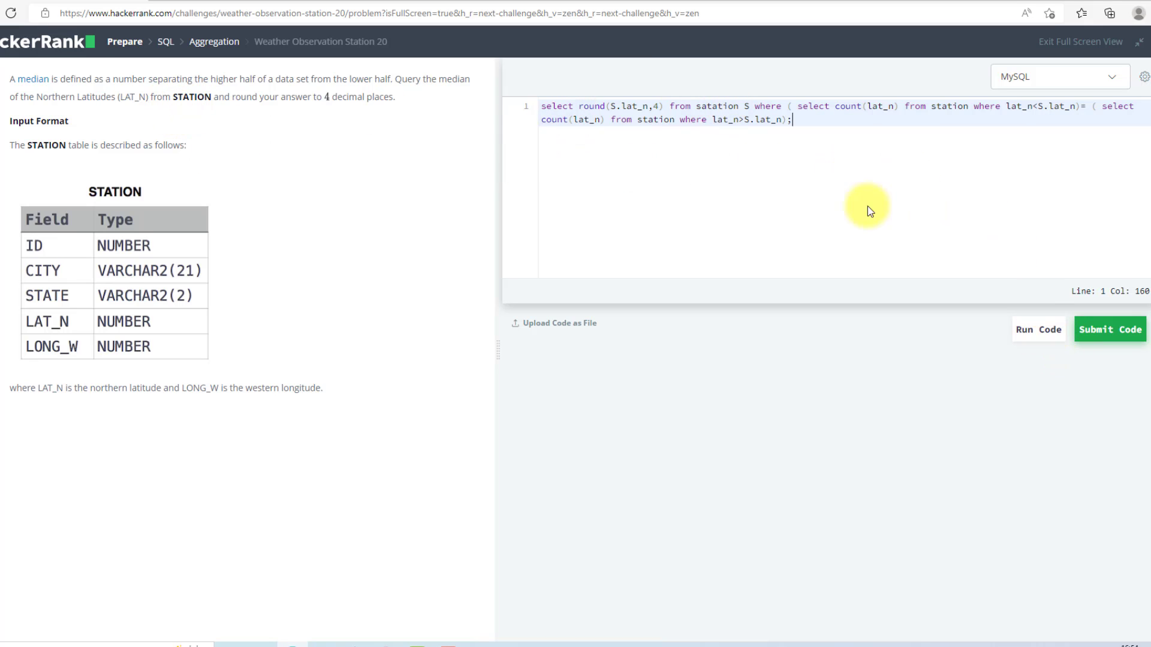
Run the query on the sample test, which fails because table 'satation' doesn't exist.
{"action": "left_click", "coordinate": [1041, 330]}
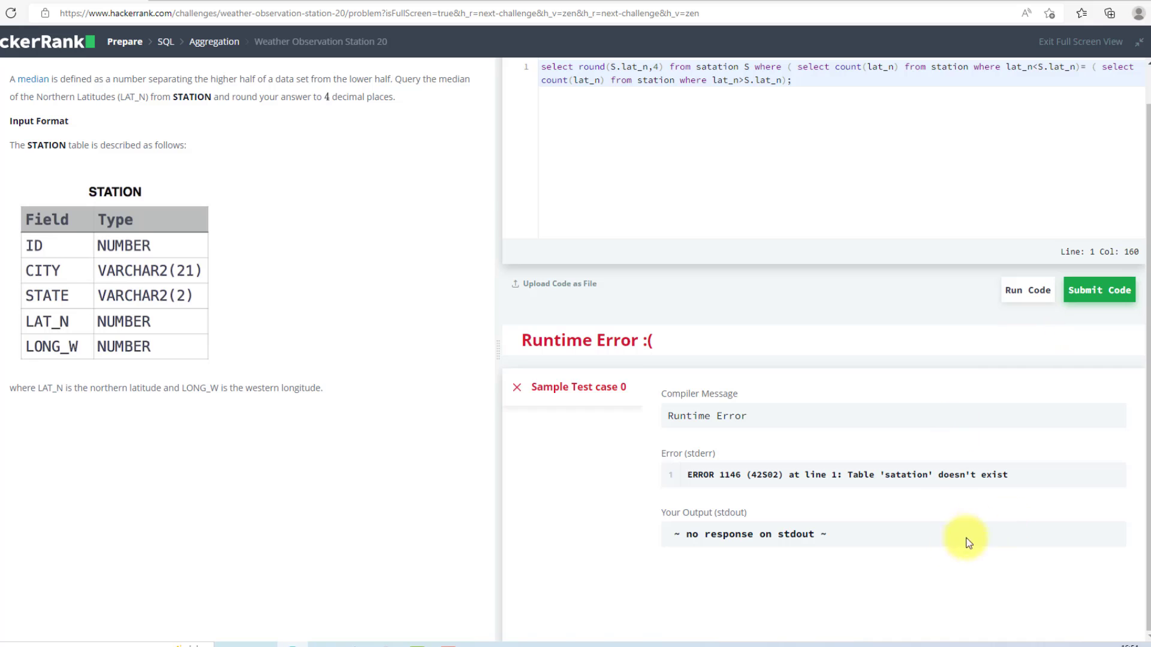
{"action": "scroll", "coordinate": [895, 490], "scroll_direction": "up", "scroll_amount": 2}
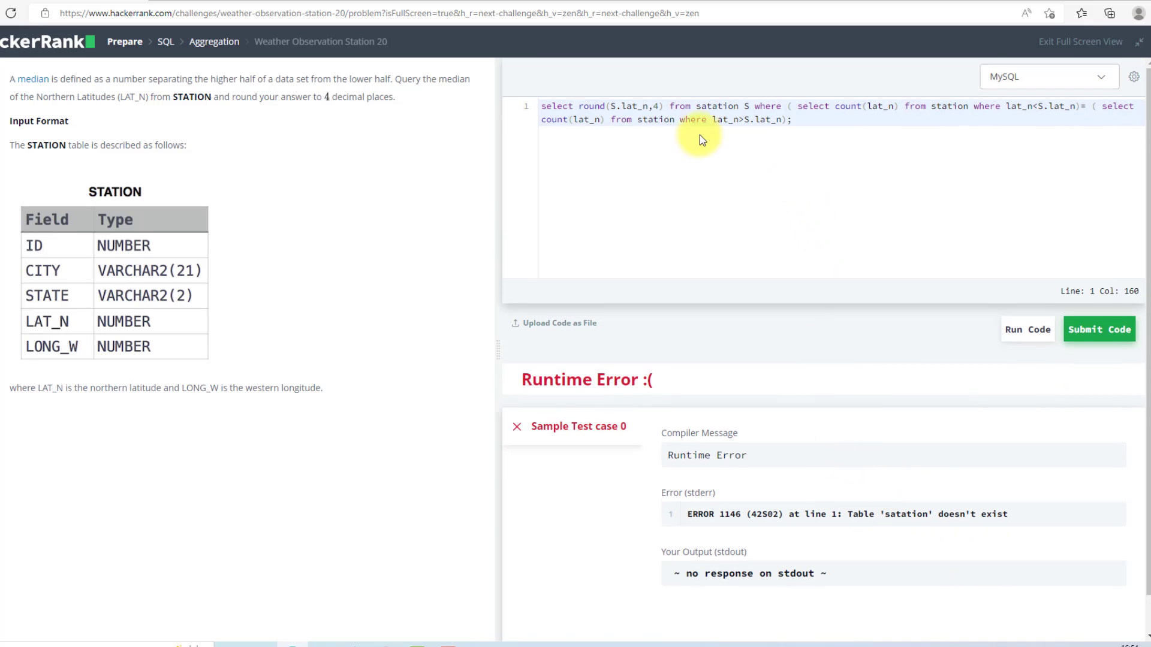
Rename 'satation' to 'station' and rerun, passing the sample test with 83.8913.
{"action": "left_click", "coordinate": [709, 110]}
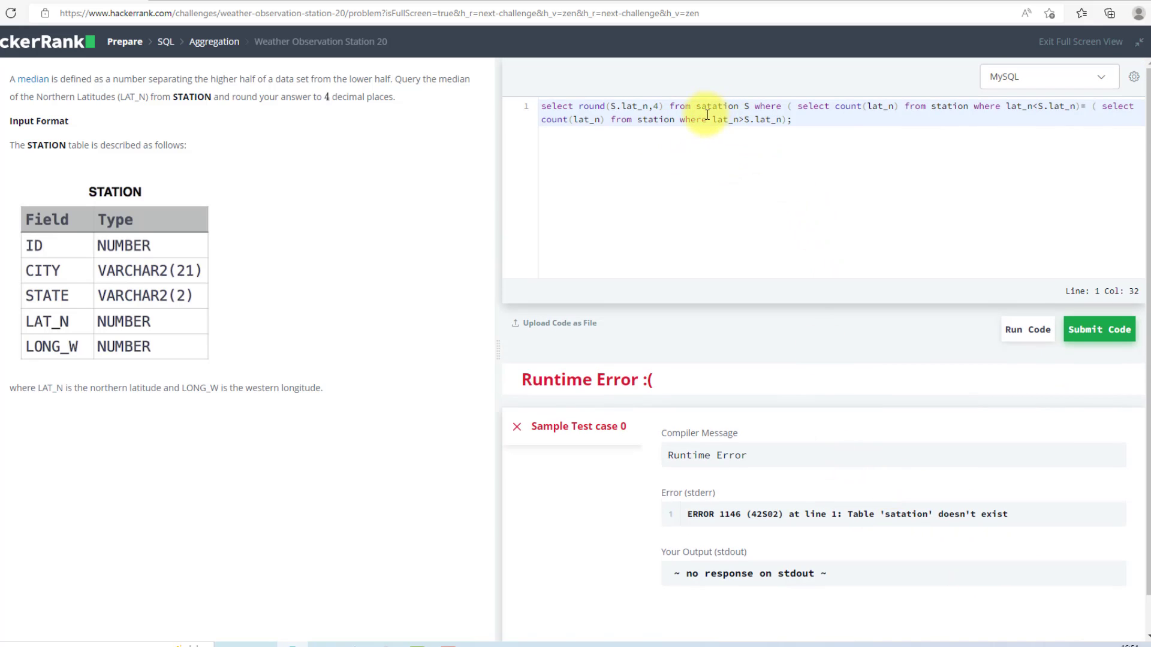
{"action": "key", "text": "BackSpace"}
{"action": "left_click", "coordinate": [1042, 333]}
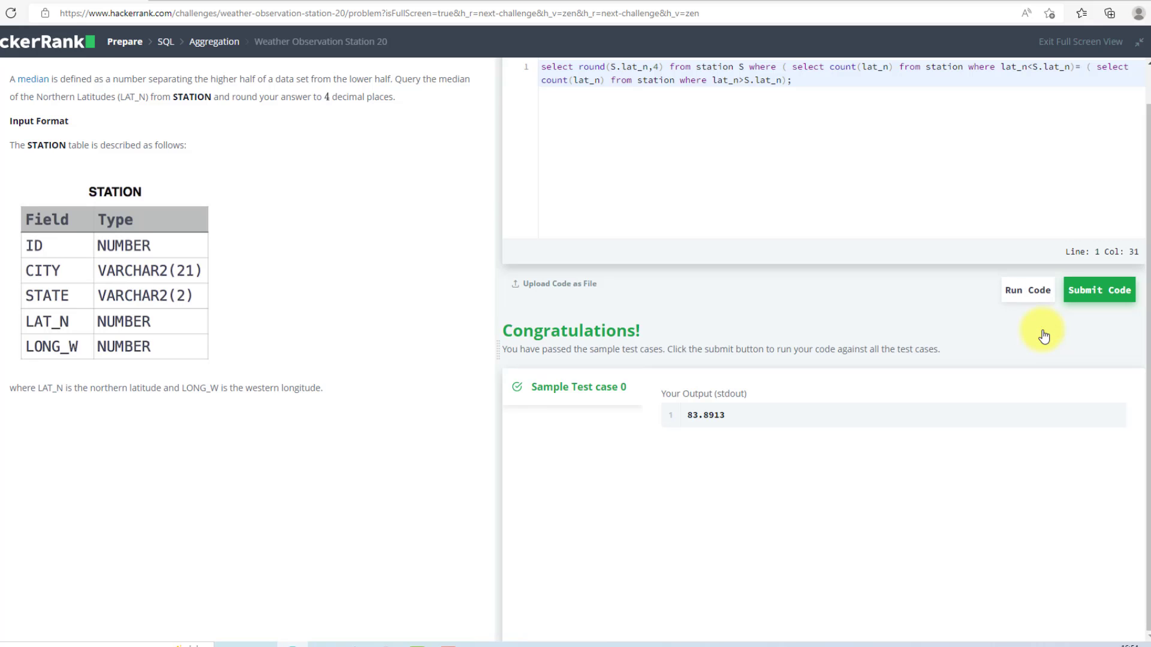
{"action": "scroll", "coordinate": [745, 301], "scroll_direction": "up", "scroll_amount": 1}
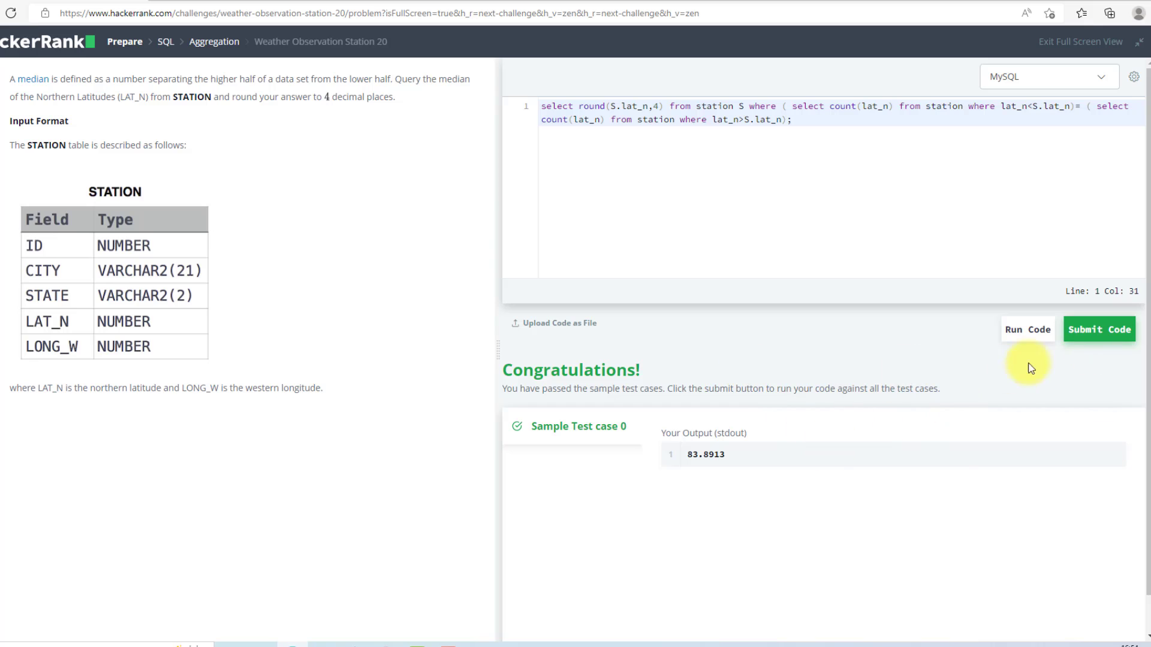
Submit the corrected median query for full test-case evaluation.
{"action": "left_click", "coordinate": [1085, 334]}
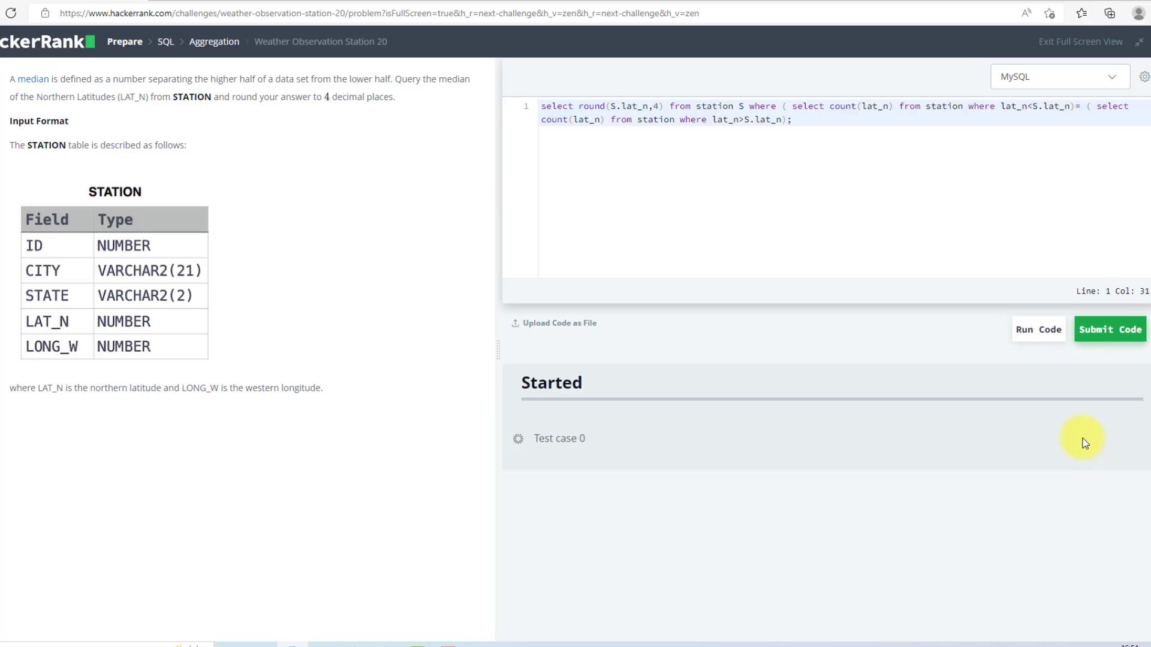